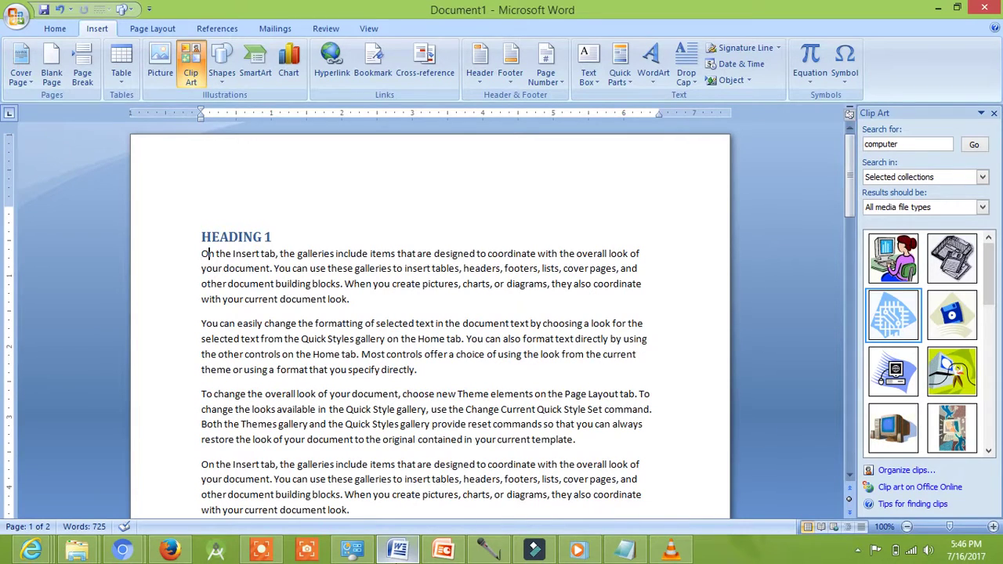
Step: Select 'On the Insert tab' and hyperlink it to the hi document in My Documents
left_click(215, 253)
key("Right")
key("Right")
key("Right")
key("Right")
key("Right")
key("Right")
key("Right")
key("Right")
key("Right")
key("Right")
key("Right")
key("Right")
key("Right")
key("Right")
key("Right")
key("shift+Left")
key("shift+Left")
key("shift+Left")
key("shift+Left")
key("shift+Left")
key("shift+Left")
key("shift+Left")
key("shift+Left")
key("shift+Left")
key("shift+Left")
key("shift+Left")
key("shift+Left")
key("shift+Left")
key("shift+Left")
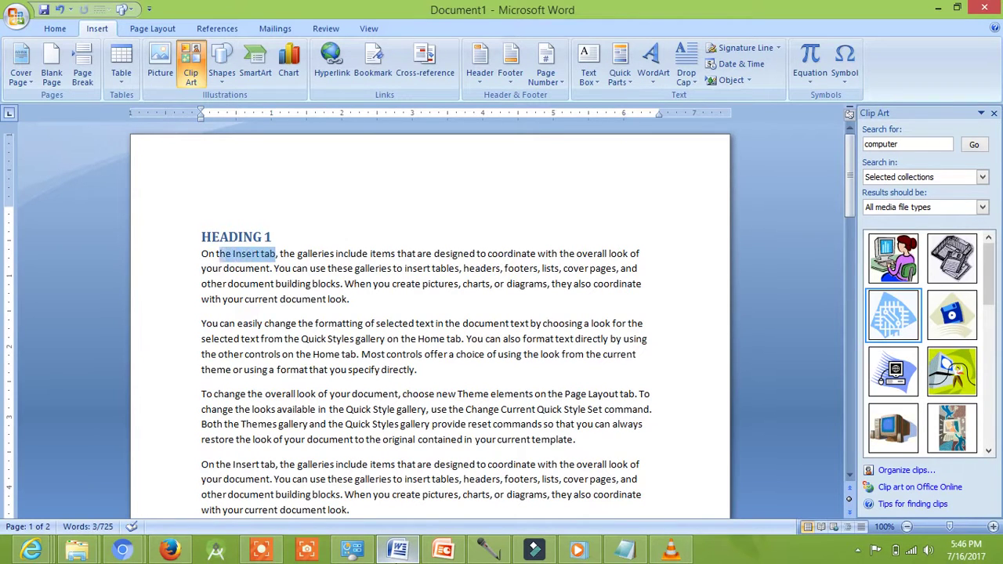
key("shift+Left")
key("shift+Left")
key("shift+Left")
left_click(323, 69)
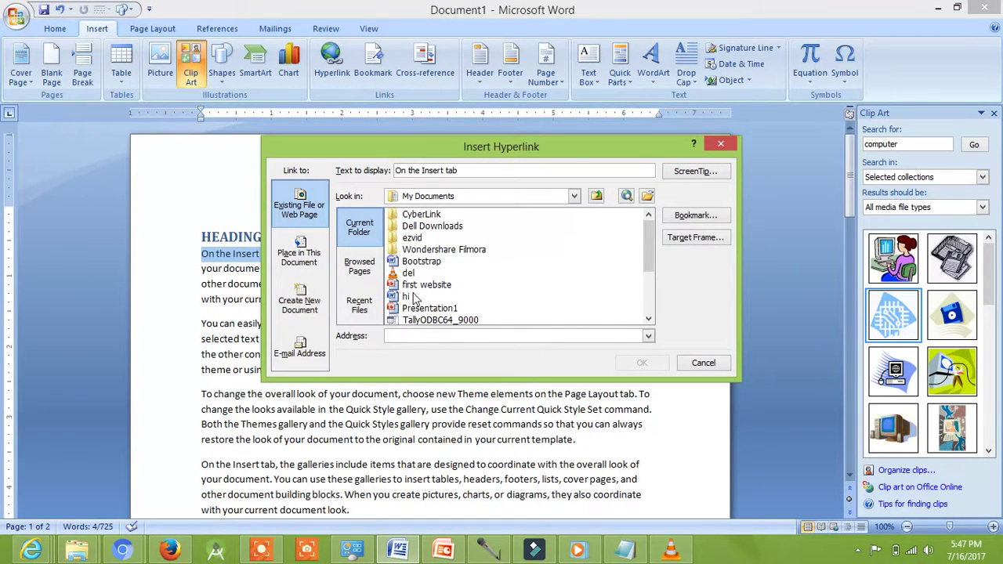
left_click(414, 297)
left_click(648, 363)
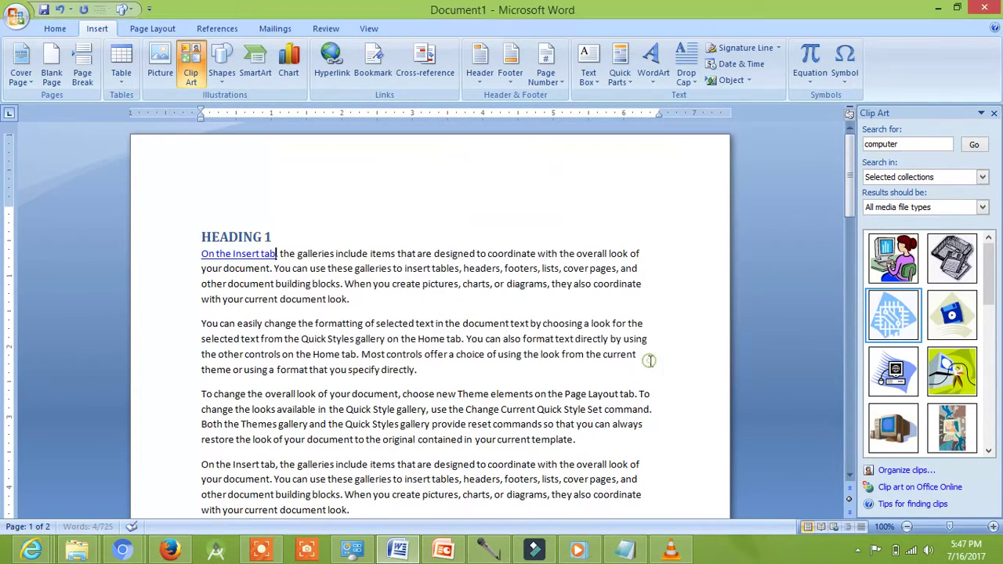
mouse_move(268, 253)
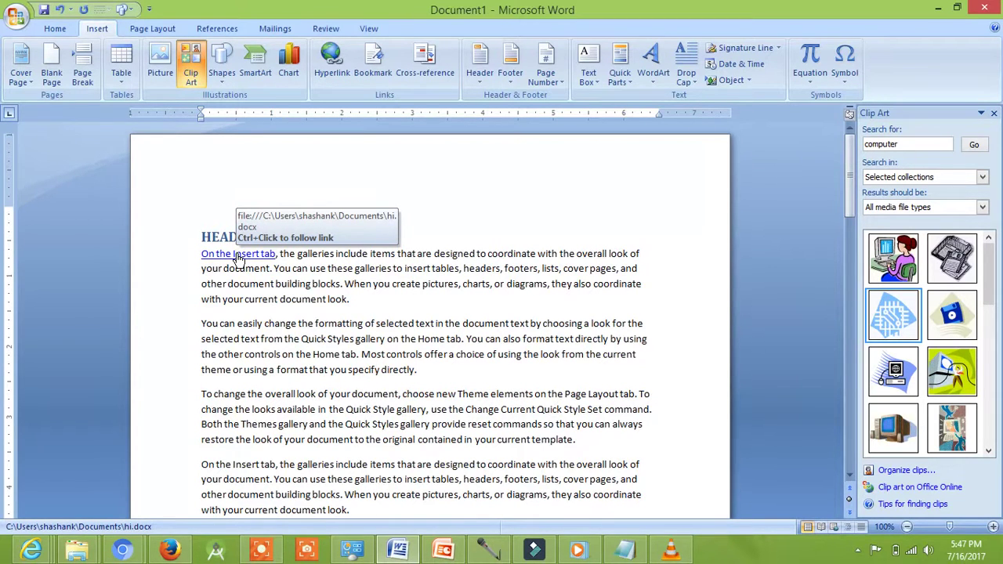
left_click(239, 258, "ctrl")
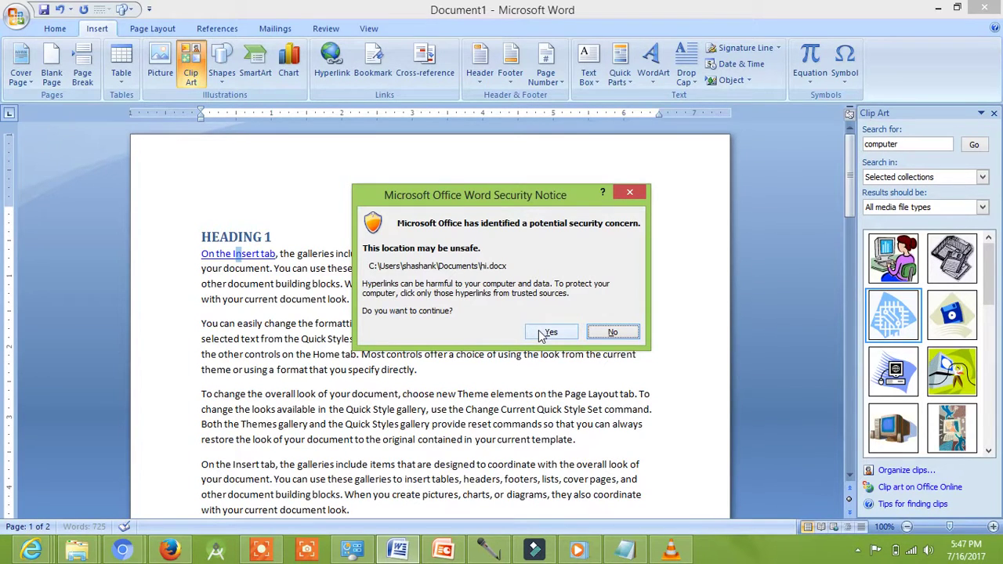
left_click(546, 332)
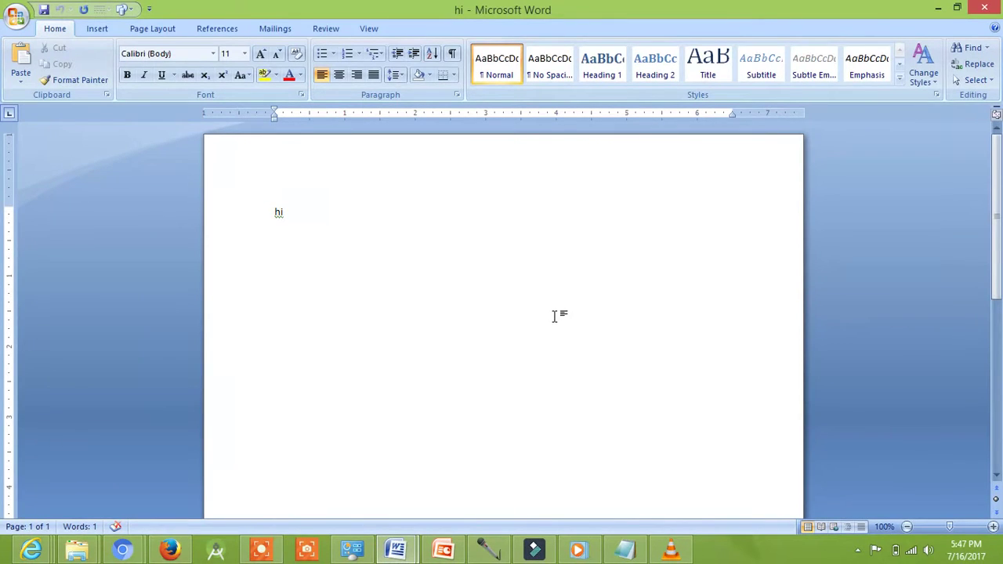
left_click(995, 9)
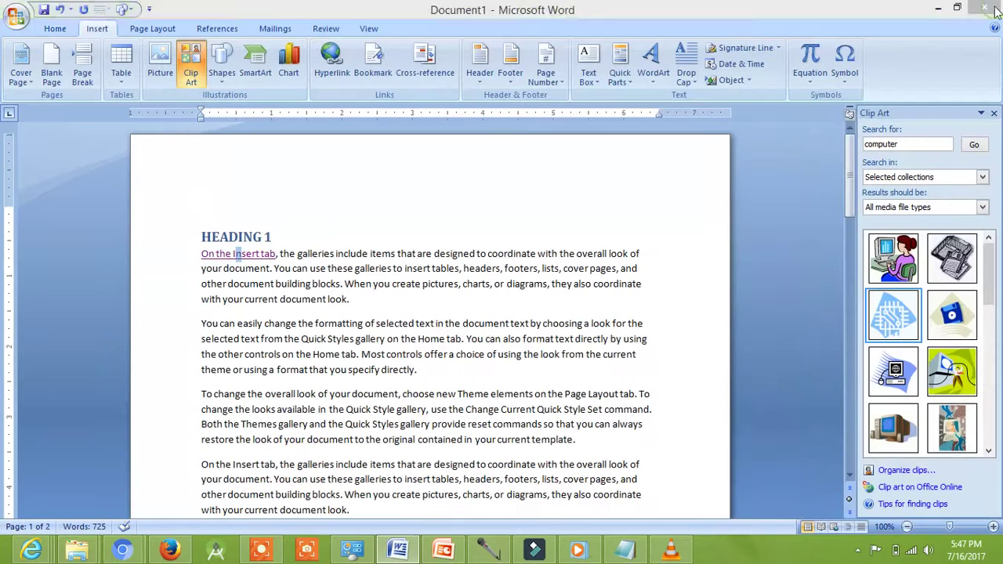
Step: Retarget the 'On the Insert tab' link to HEADING 2 in this document, then follow it
left_click(276, 253)
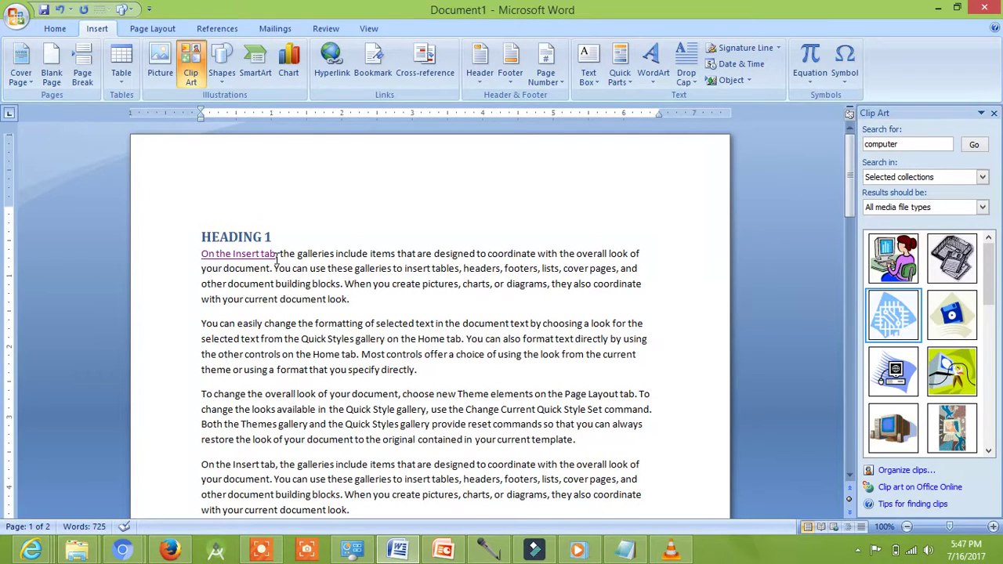
key("shift+Left")
key("shift+Left")
key("shift+Left")
key("shift+Left")
key("shift+Left")
key("shift+Left")
key("shift+Left")
key("shift+Left")
key("shift+Left")
key("shift+Left")
key("shift+Left")
key("shift+Left")
key("shift+Left")
key("shift+Left")
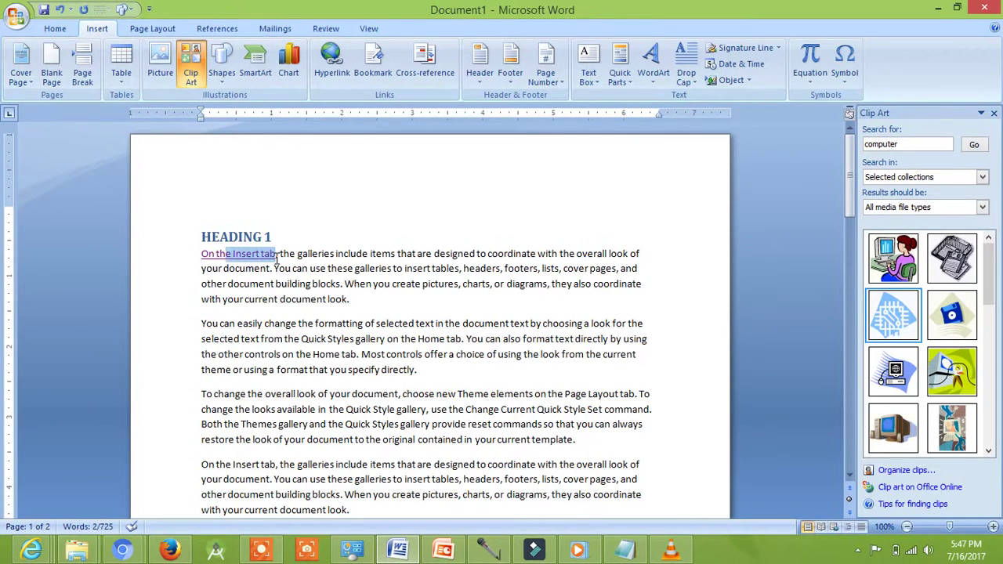
key("shift+Left")
key("shift+Left")
key("shift+Left")
key("ctrl+k")
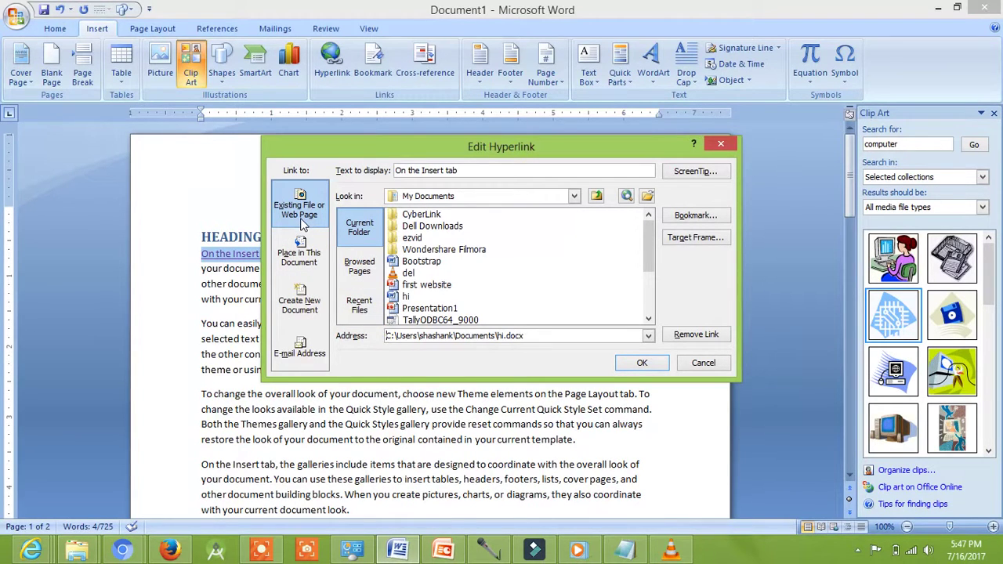
left_click(305, 261)
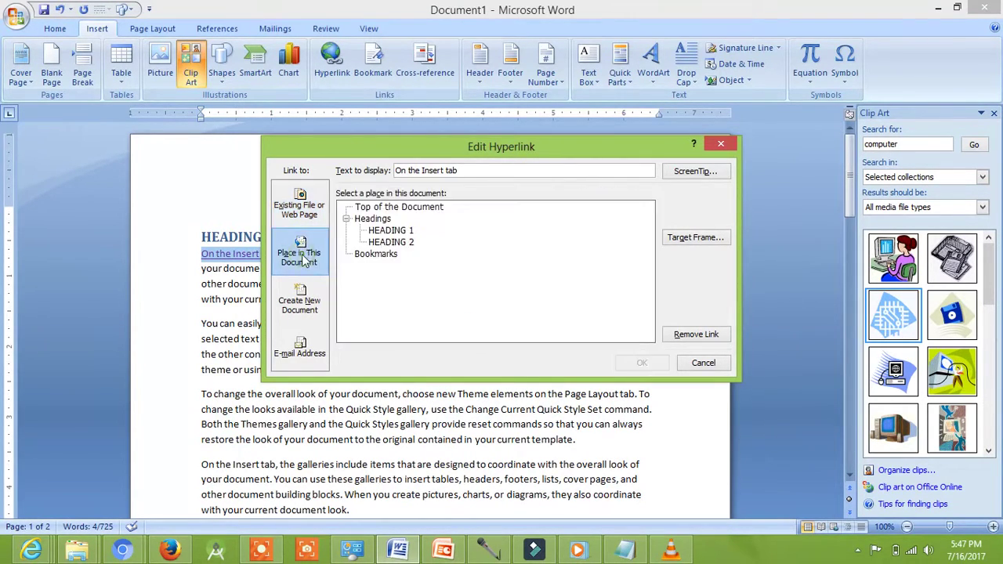
left_click(409, 243)
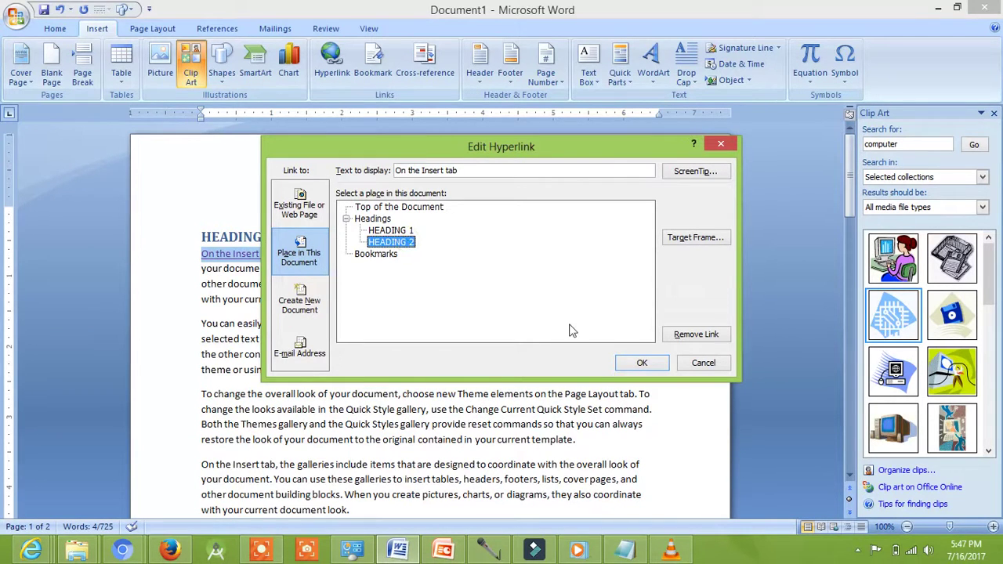
left_click(637, 363)
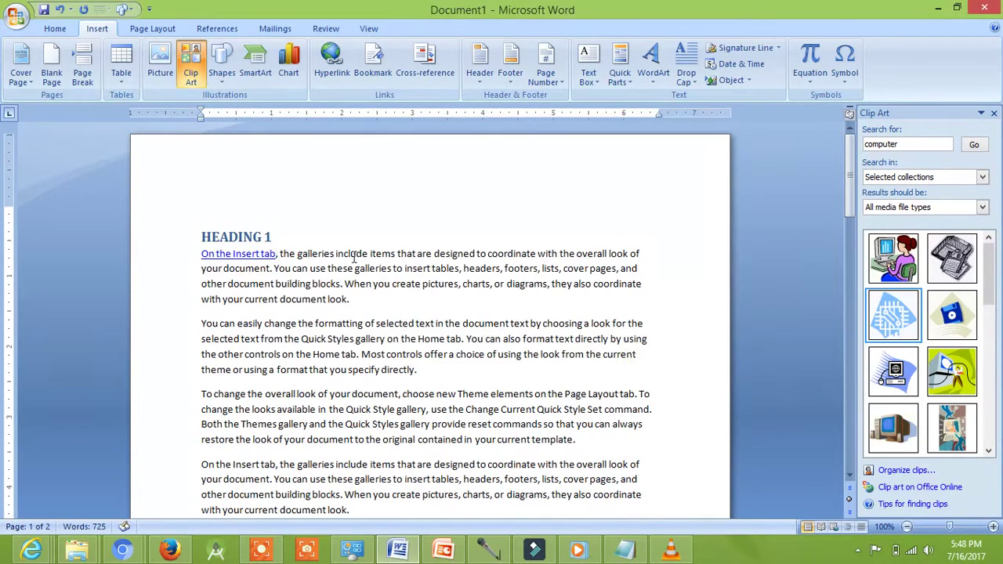
left_click(263, 252, "ctrl")
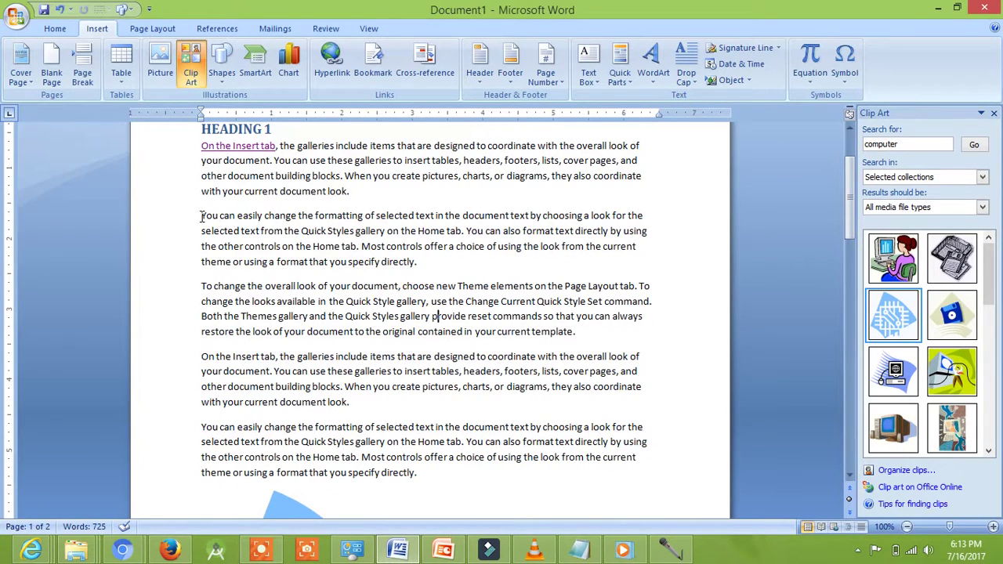
Step: Select 'You can easily' and add it as a bookmark named e4
left_click(262, 215)
key("shift+Left")
key("shift+Left")
key("shift+Left")
key("shift+Left")
key("shift+Left")
key("shift+Left")
key("shift+Left")
key("shift+Left")
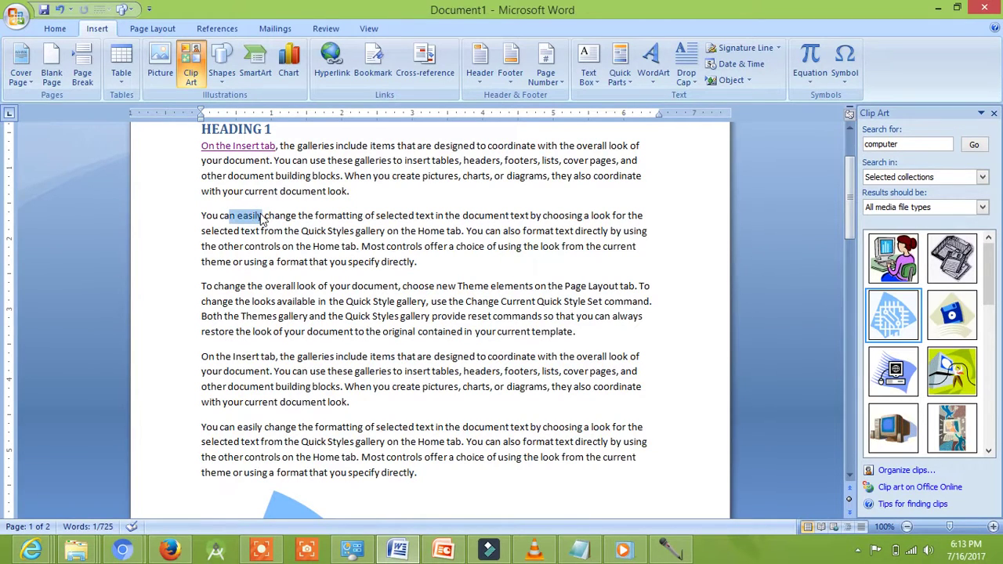
key("shift+Left")
key("shift+Left")
key("shift+Left")
key("shift+Left")
key("shift+Left")
key("shift+Left")
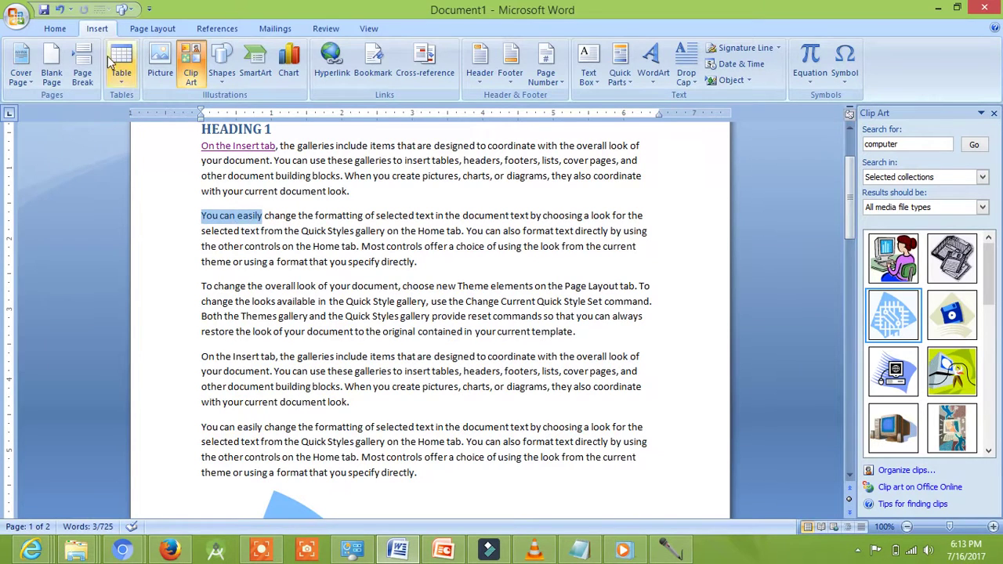
left_click(375, 79)
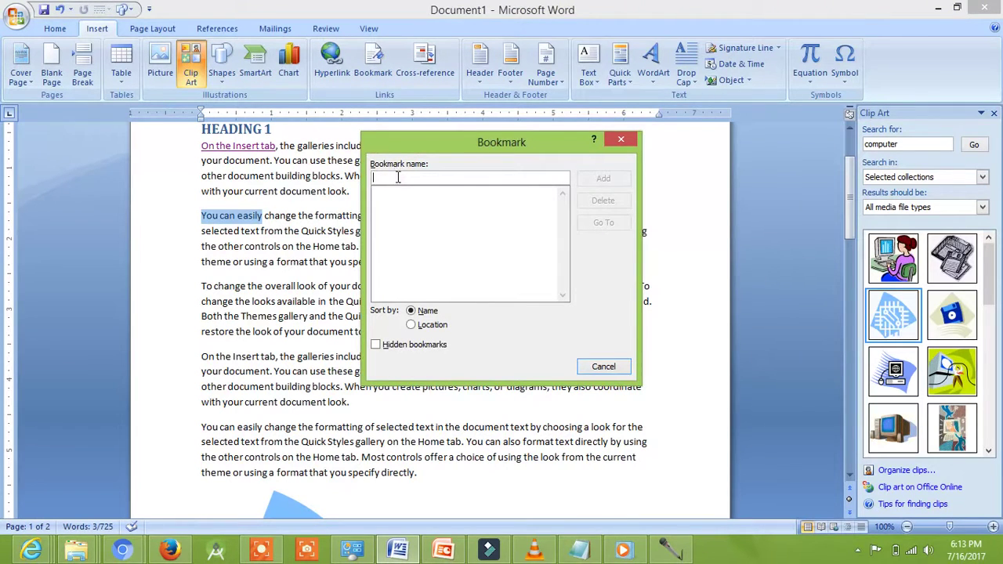
type("e4")
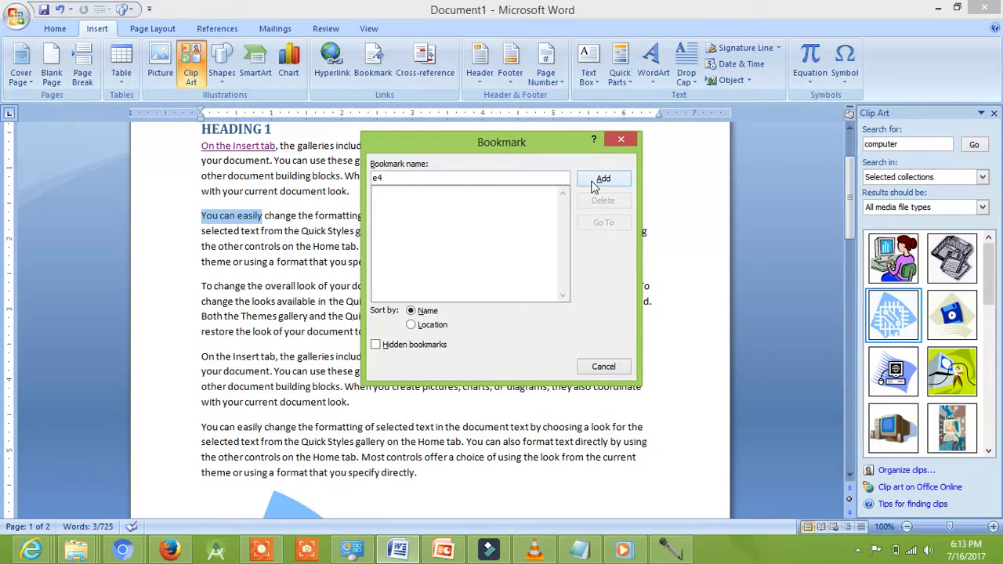
left_click(594, 185)
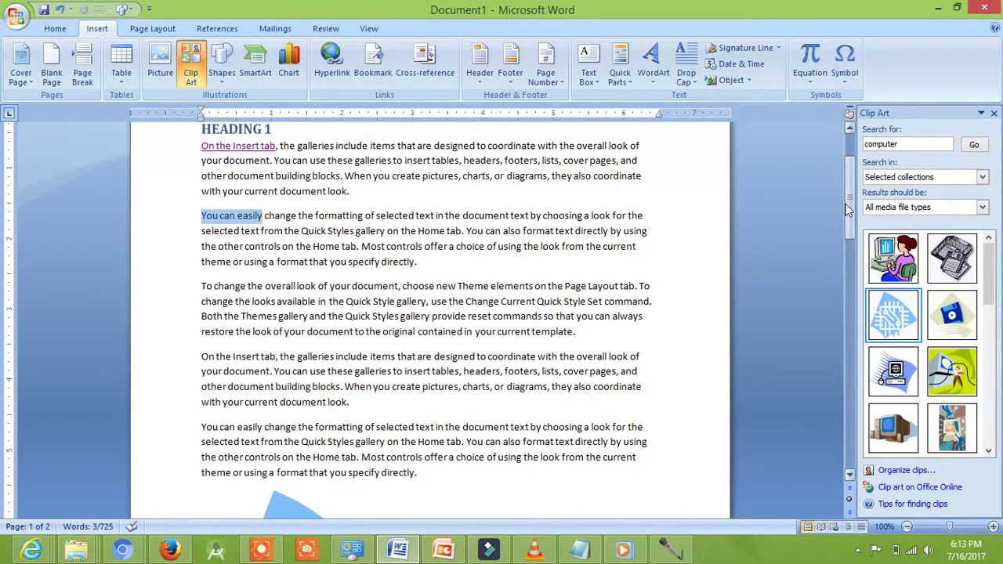
left_click_drag(850, 202, 852, 416)
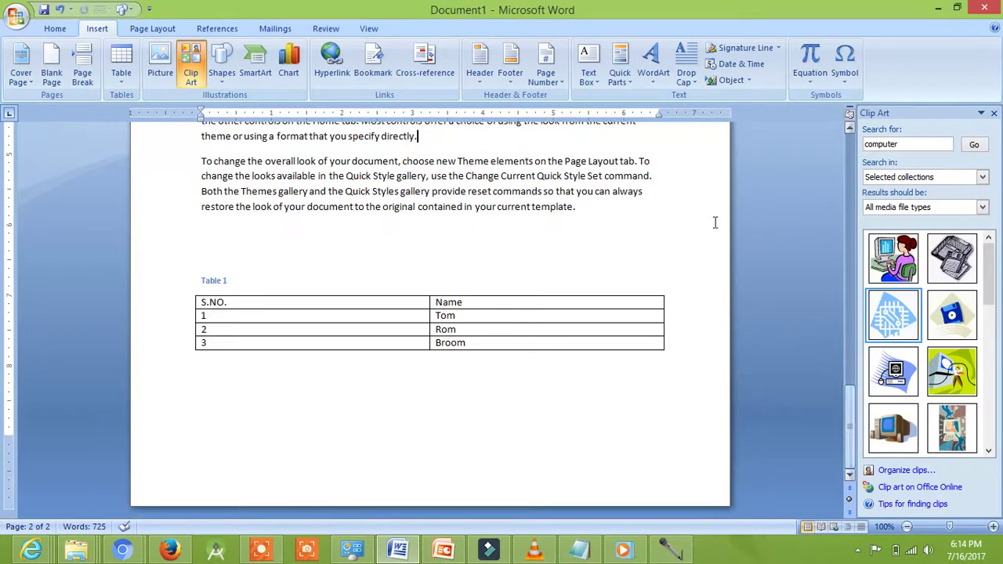
left_click(374, 78)
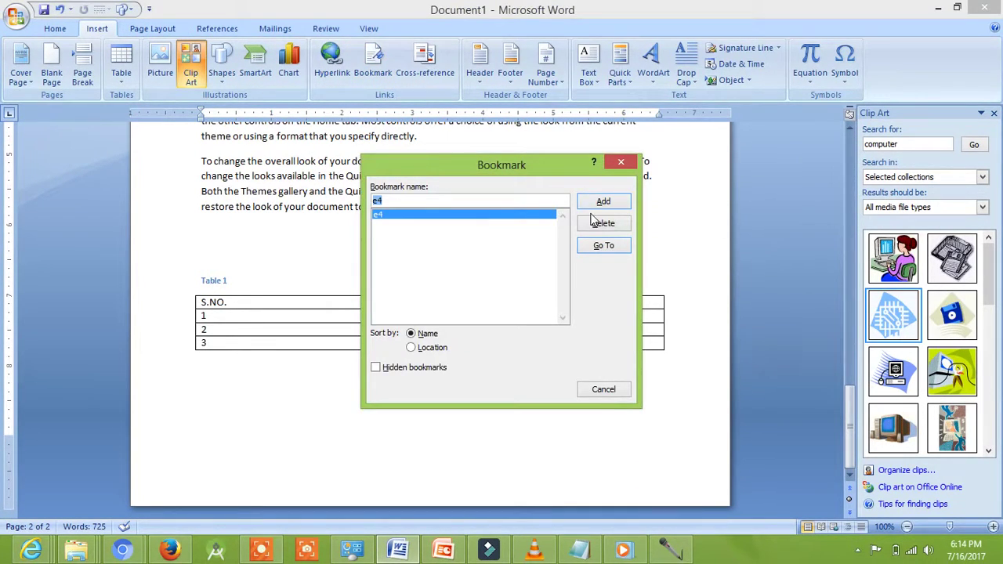
left_click(602, 246)
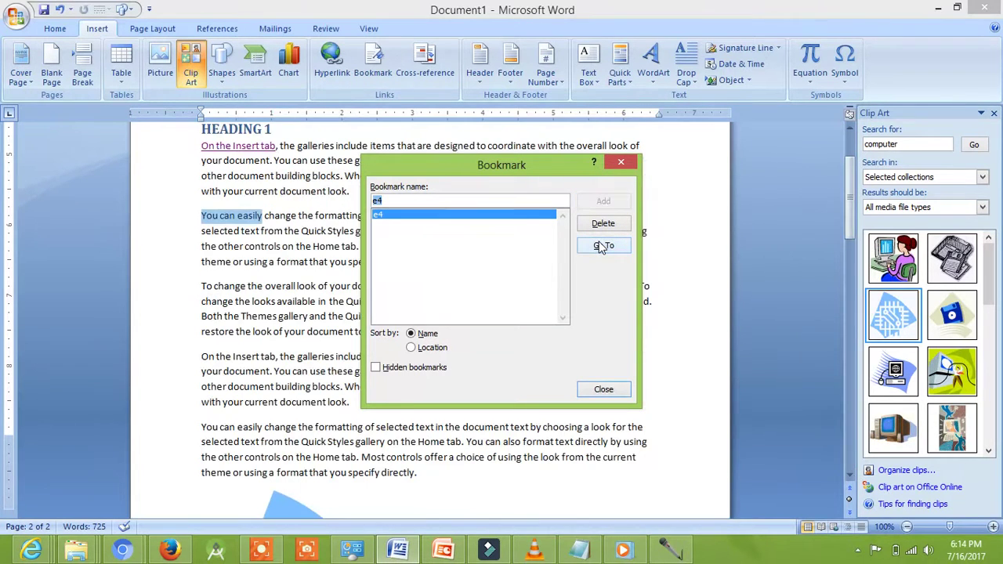
left_click(620, 166)
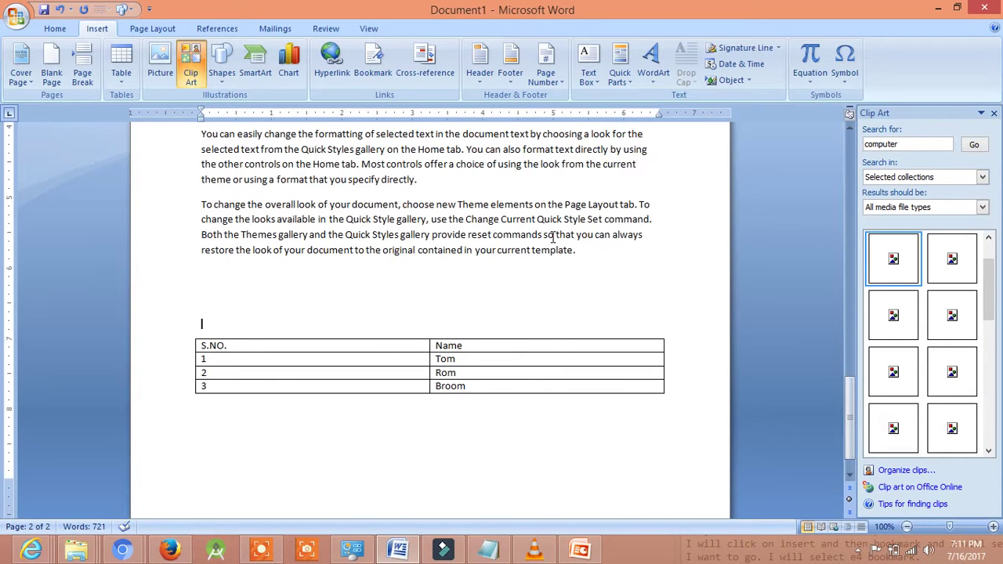
Step: Scroll up to the clip art picture and briefly select it to check it
left_click_drag(852, 426, 852, 286)
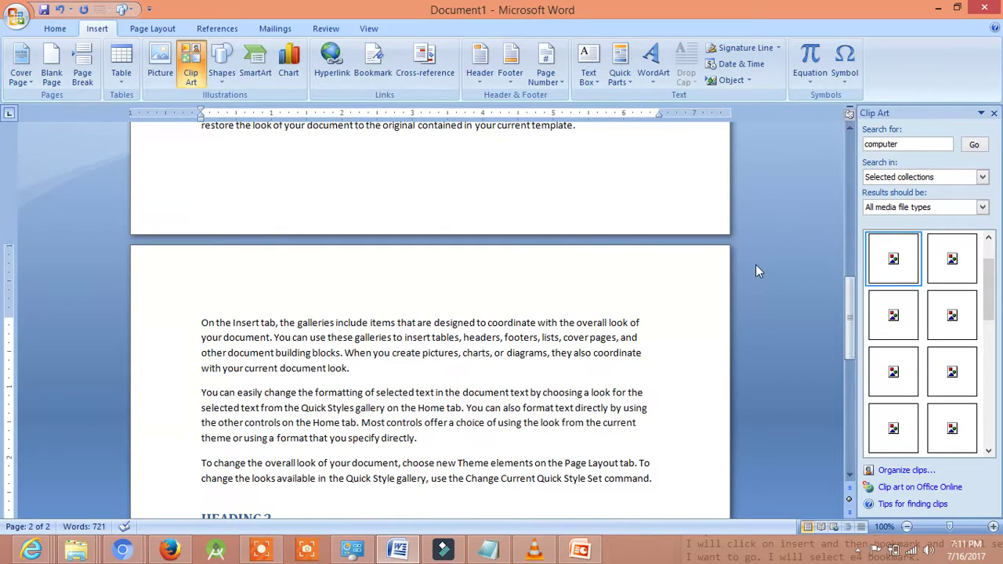
scroll(757, 265, "up", 7)
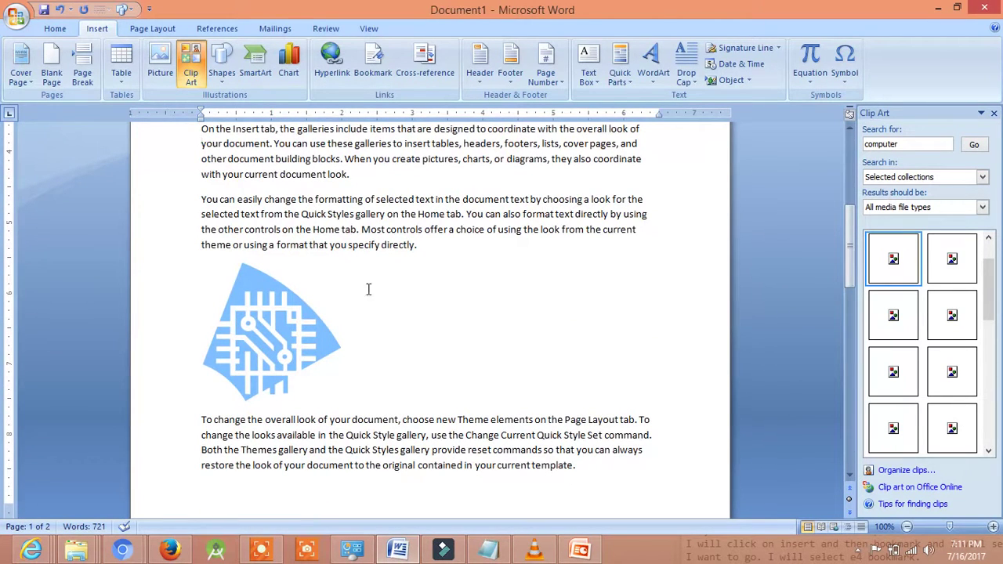
left_click(293, 342)
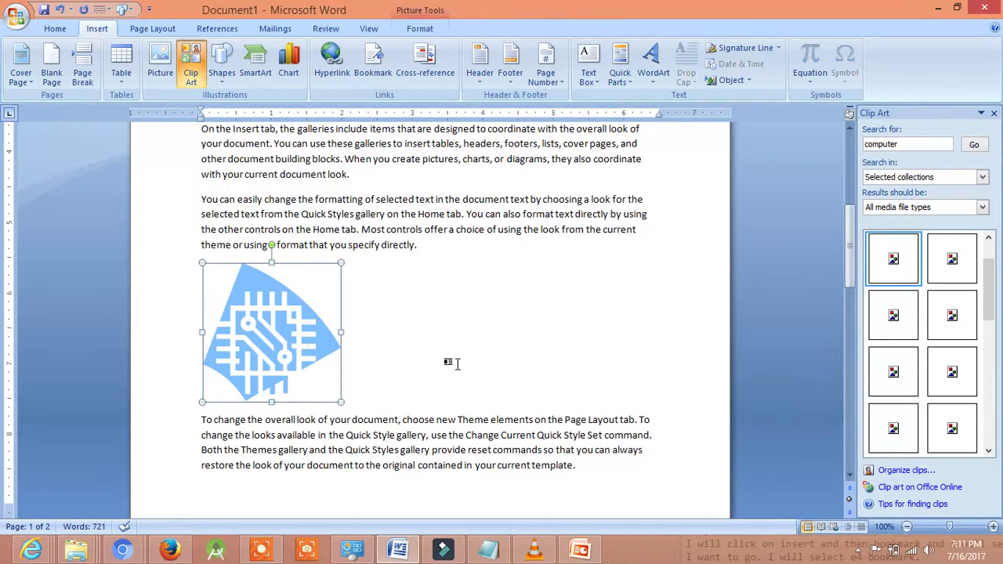
left_click(457, 364)
Step: Scroll back down and move into the S.NO./Name table with the Tom, Rom and Broom rows
scroll(458, 363, "down", 6)
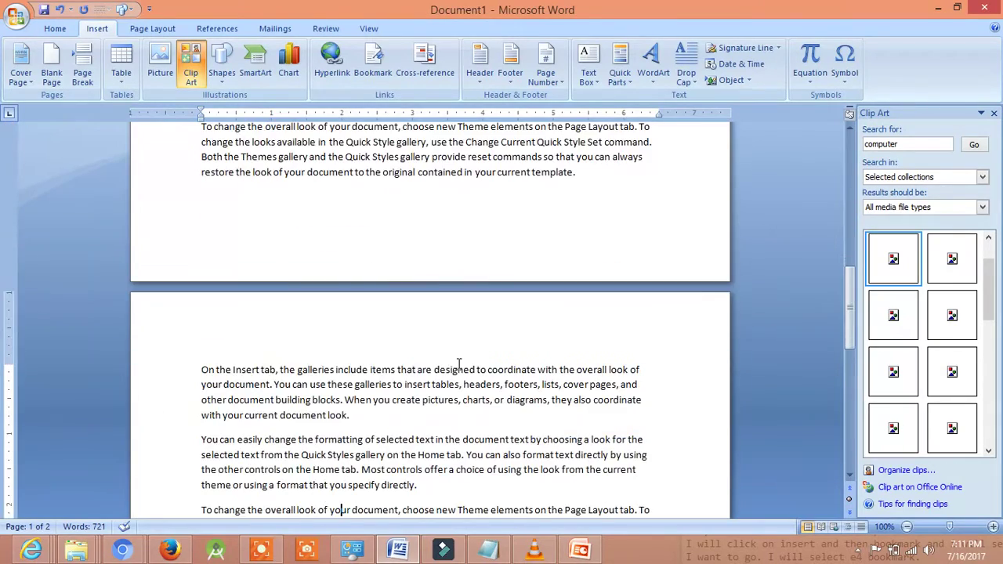
scroll(458, 364, "down", 4)
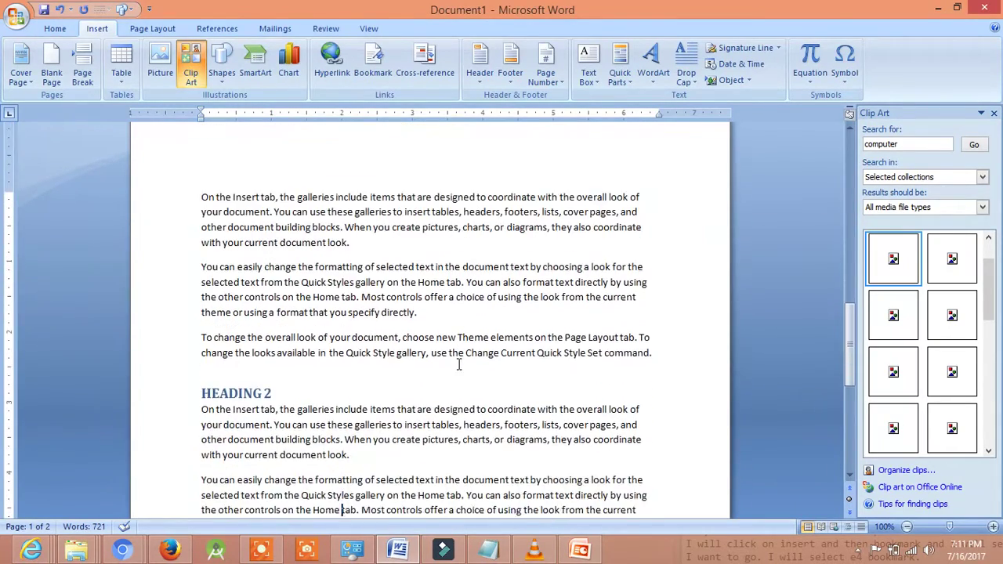
key("Down")
key("Down")
key("Down")
key("Down")
key("Down")
key("Down")
key("Down")
key("Down")
key("Down")
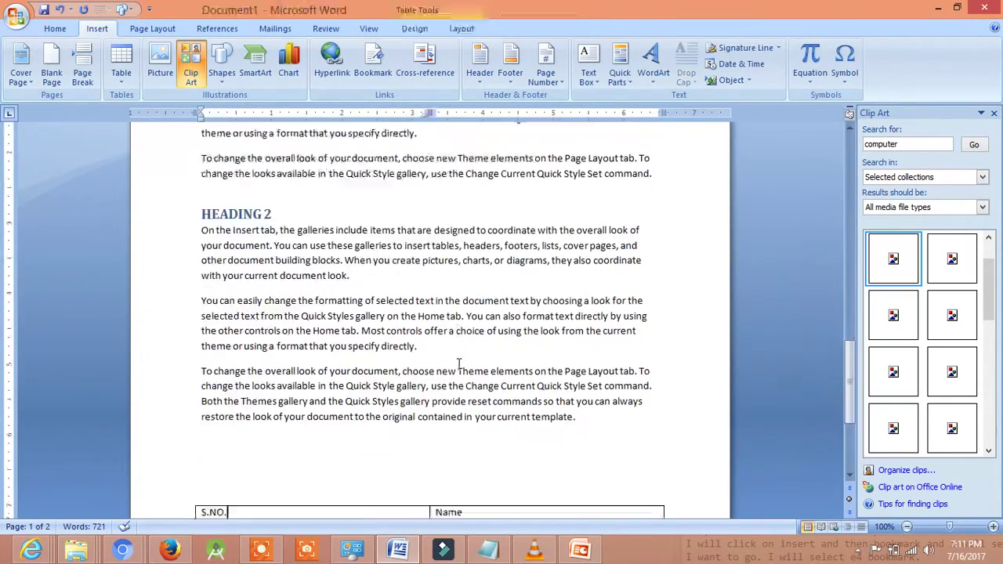
key("Down")
key("Down")
key("Down")
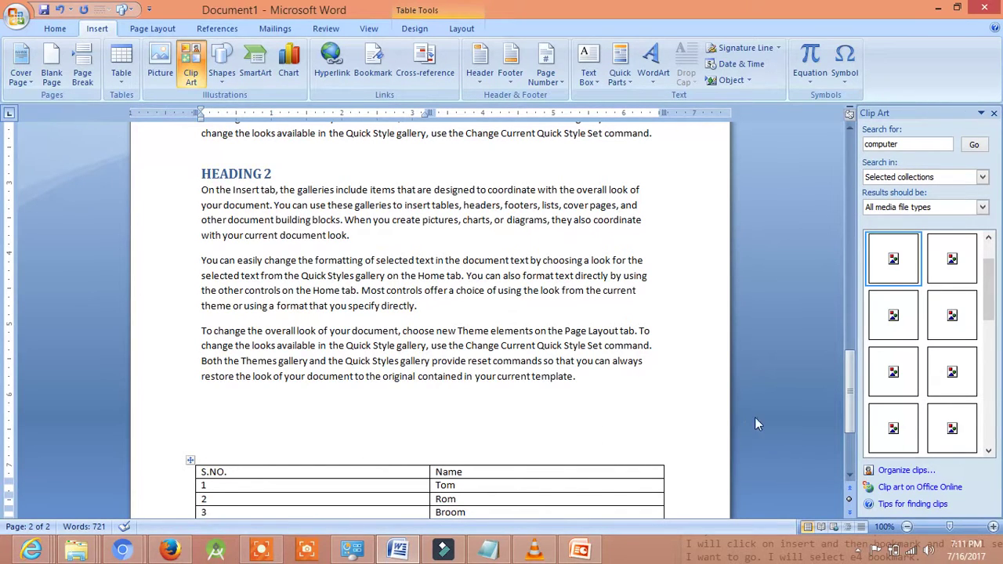
left_click_drag(853, 396, 853, 350)
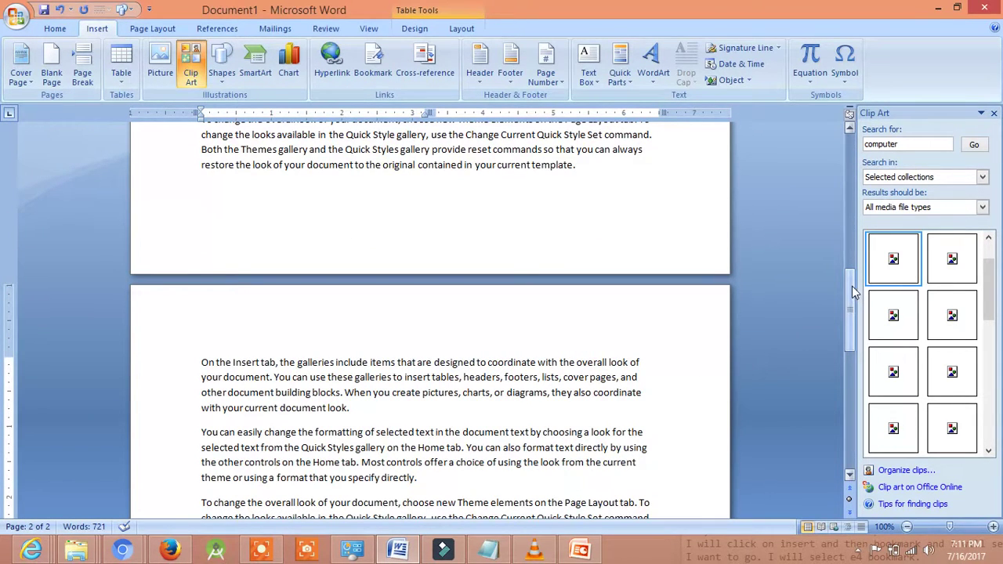
left_click_drag(855, 292, 853, 250)
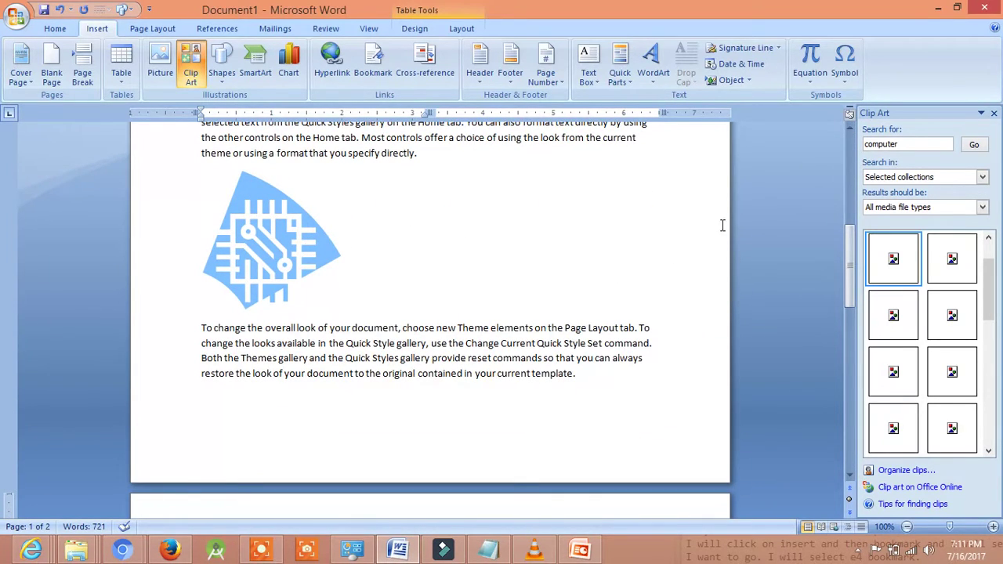
left_click_drag(850, 264, 852, 409)
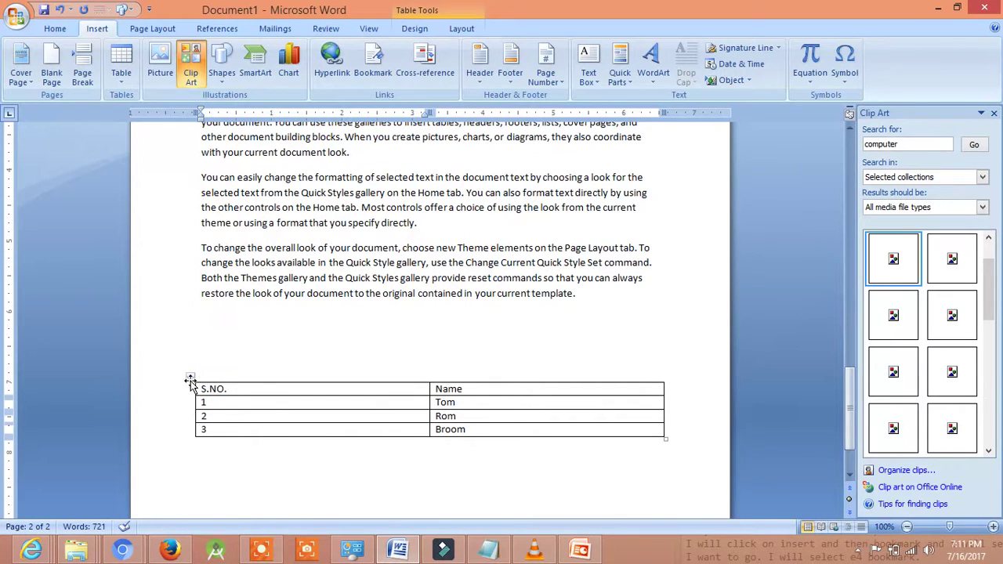
Step: Select the S.NO./Name table and insert a 'Table 1' caption using the Table label
left_click(190, 379)
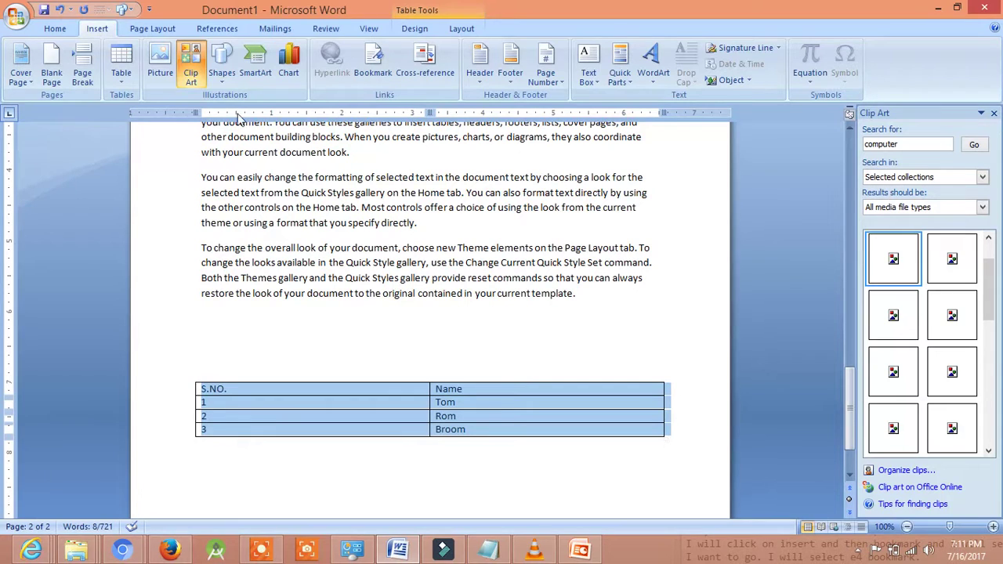
left_click(219, 30)
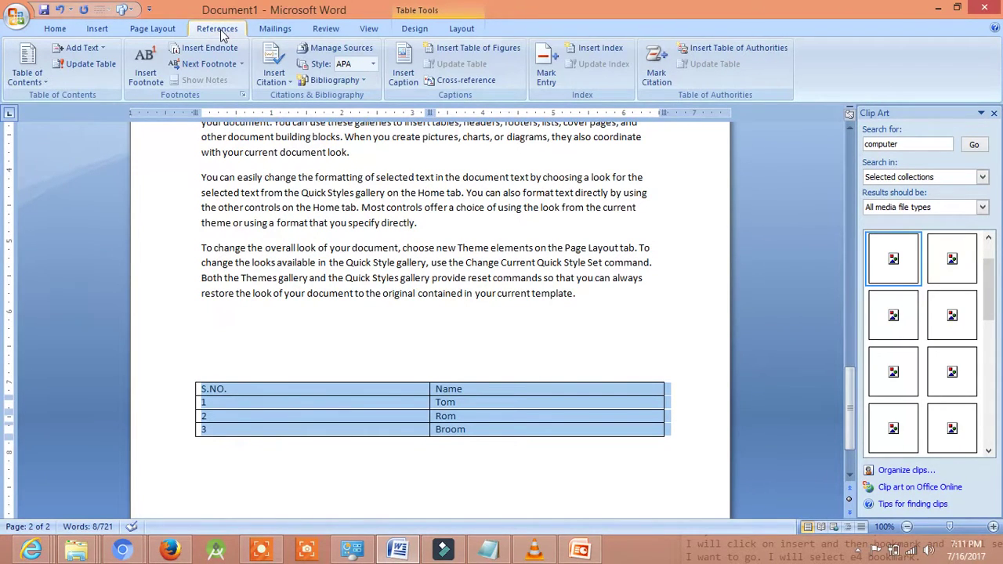
left_click(398, 86)
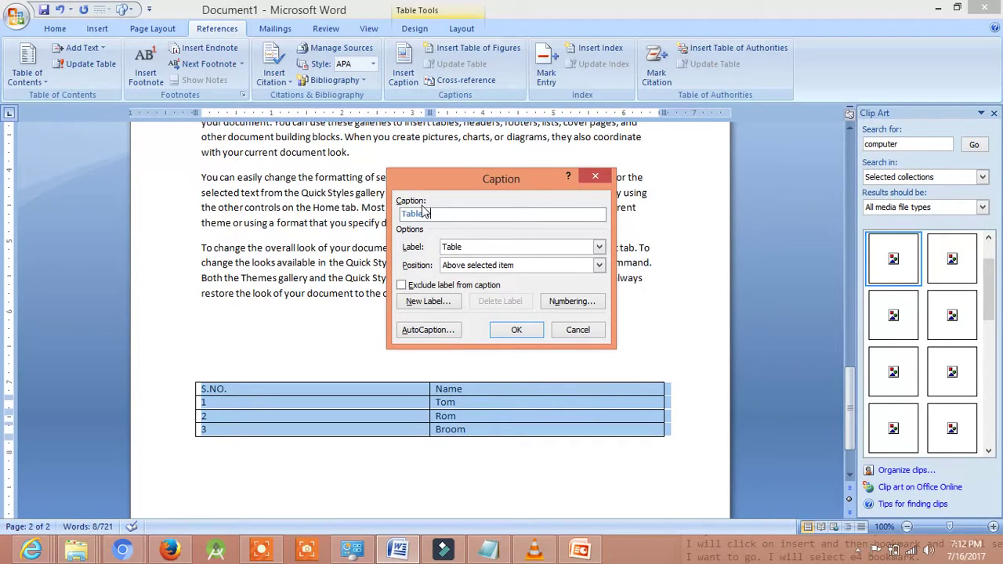
left_click(499, 332)
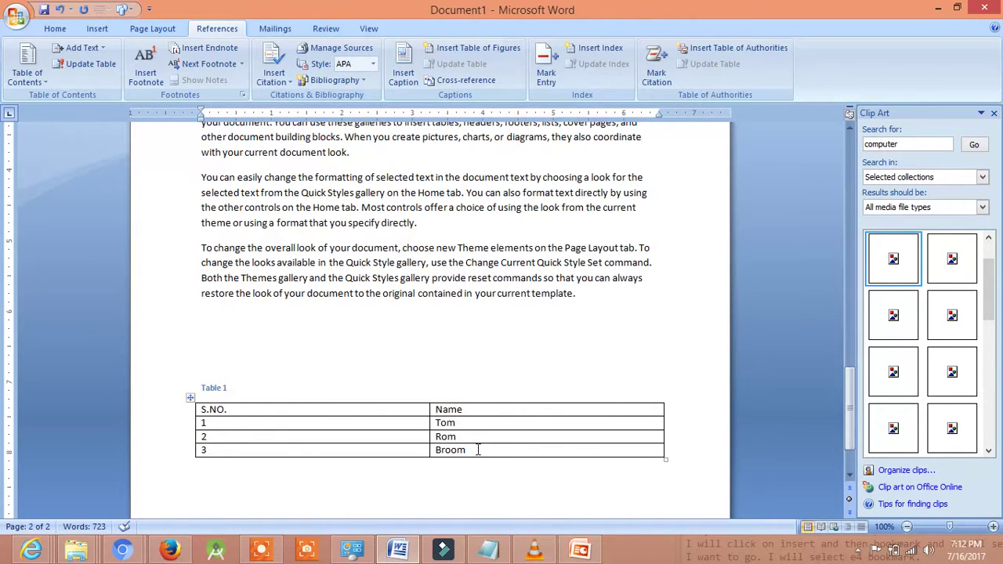
Step: Select the clip art and start a cross-reference to a Table's entire caption
left_click_drag(850, 407, 852, 248)
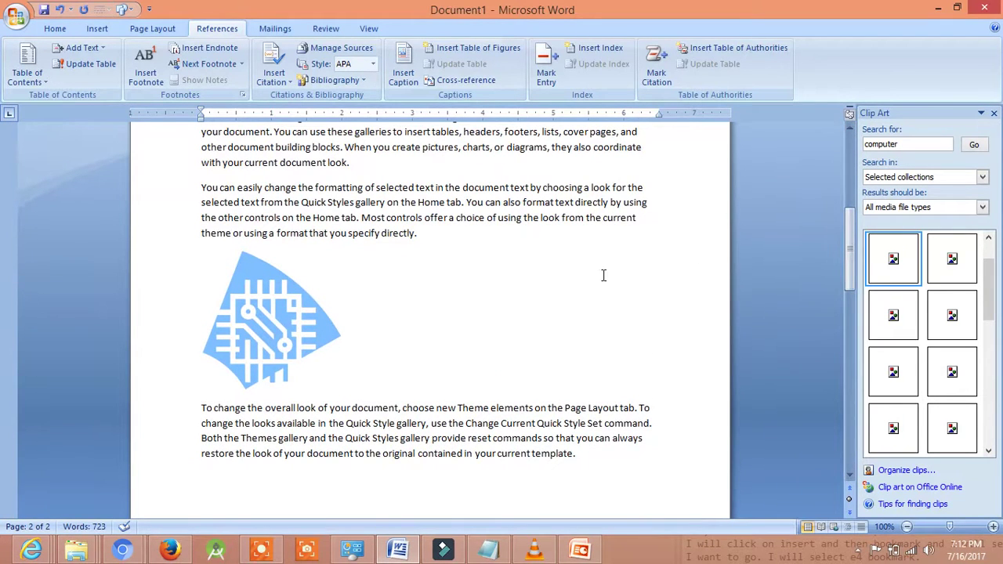
left_click(311, 304)
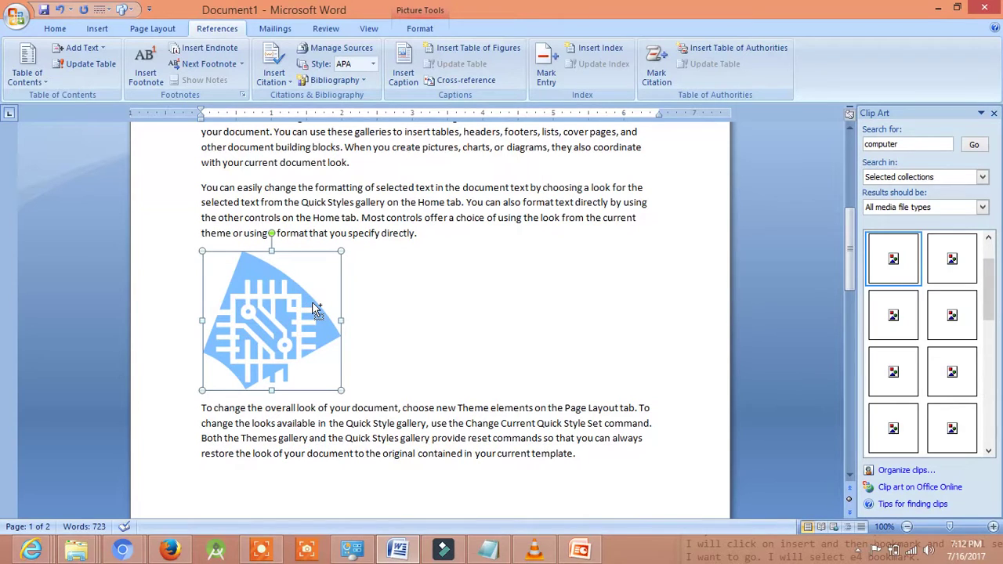
left_click(97, 29)
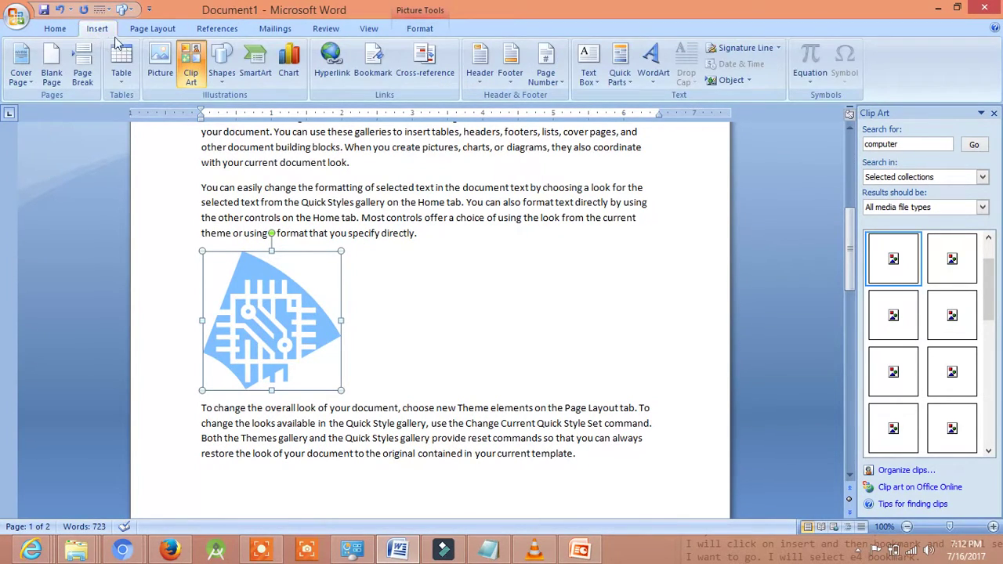
left_click(423, 59)
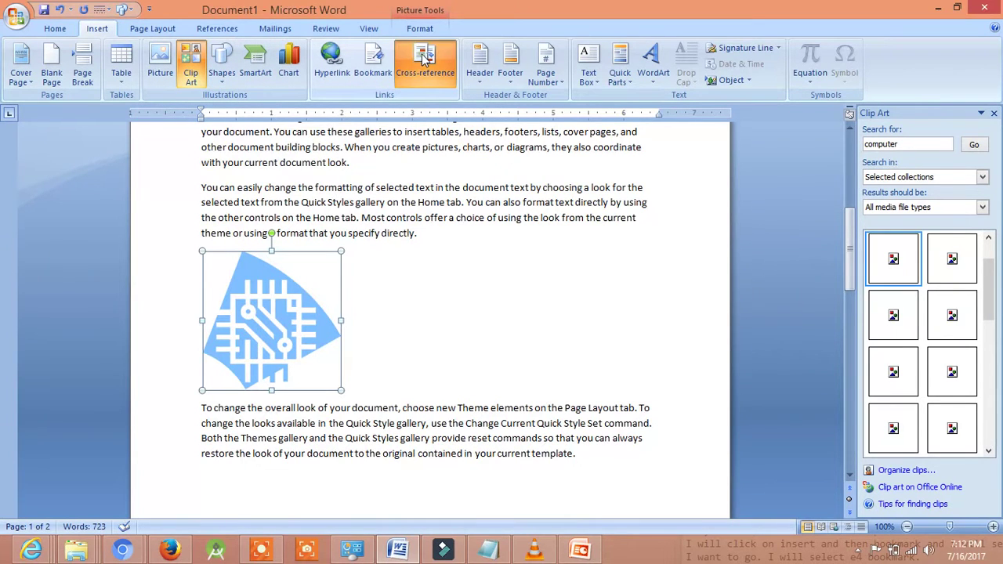
left_click(443, 181)
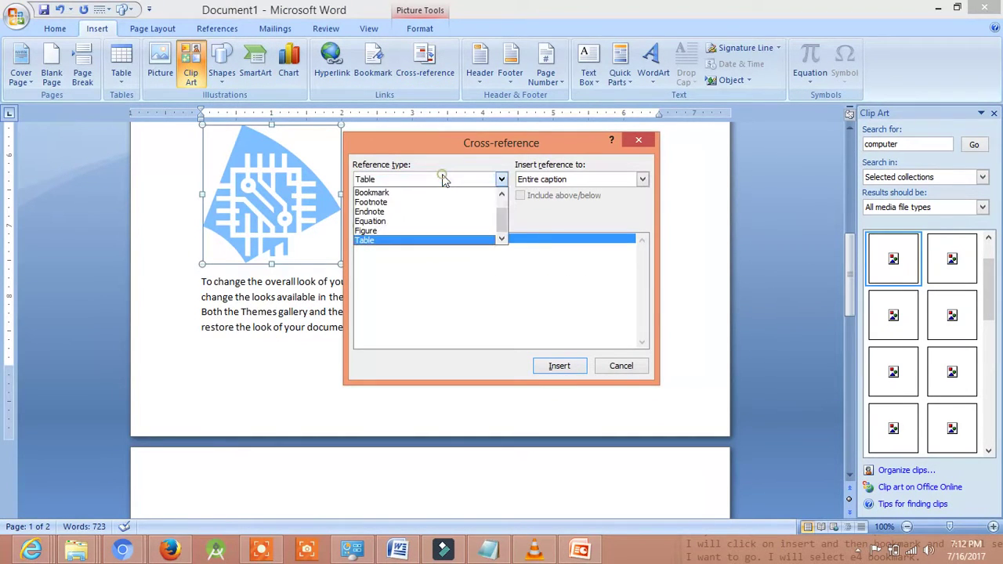
left_click(433, 239)
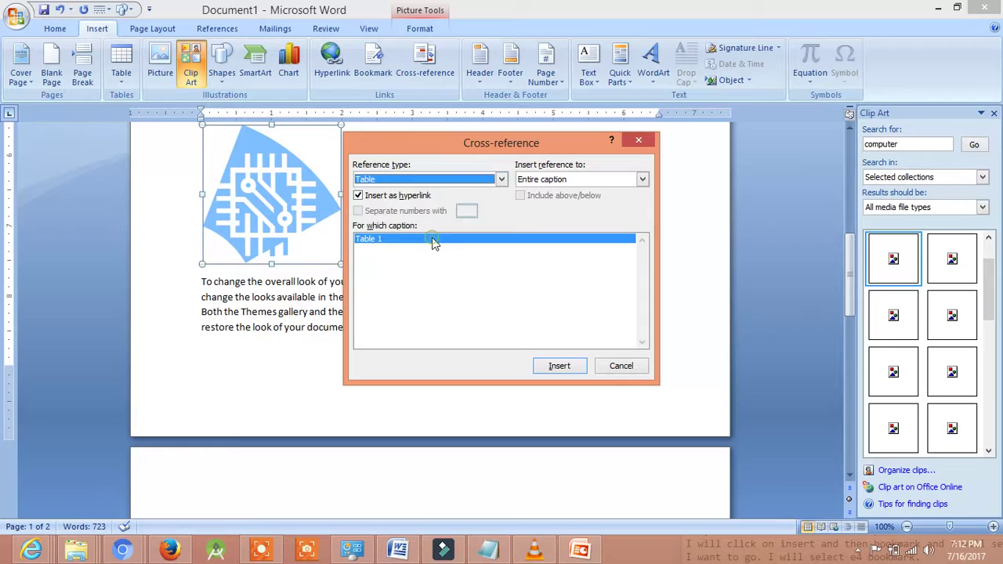
left_click(564, 180)
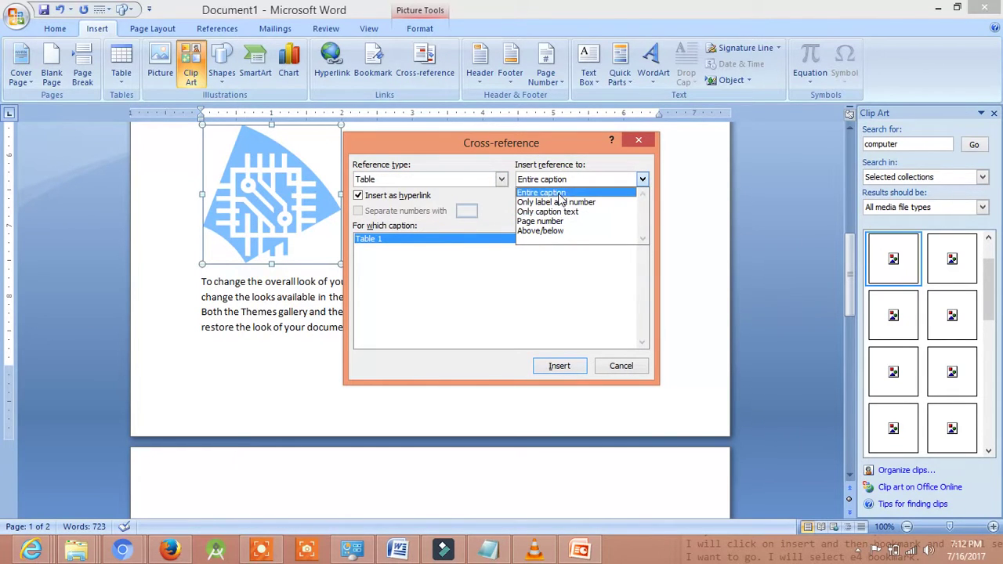
left_click(560, 194)
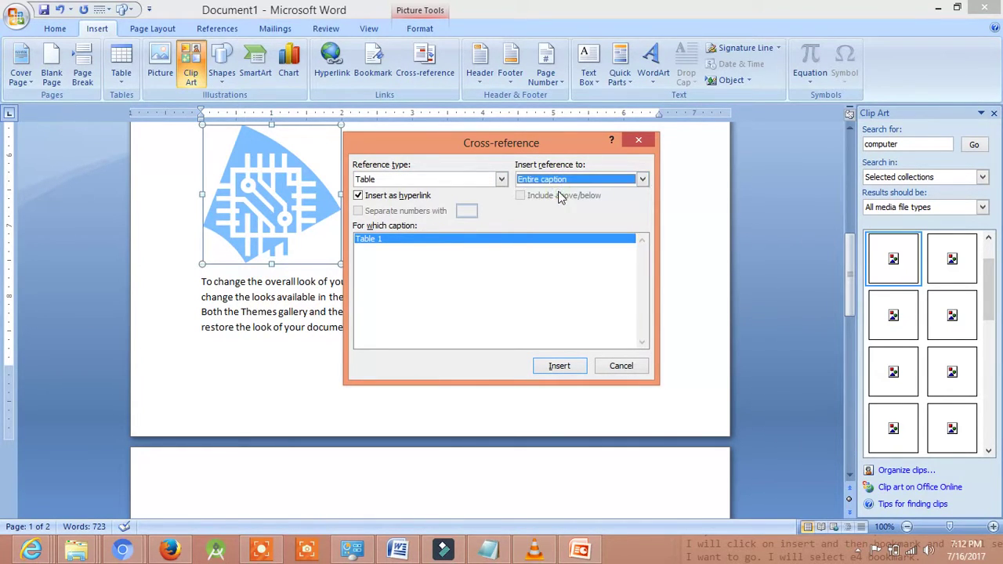
Step: Try the Endnote and Equation types, return to Table with Entire caption, and insert it
left_click(478, 182)
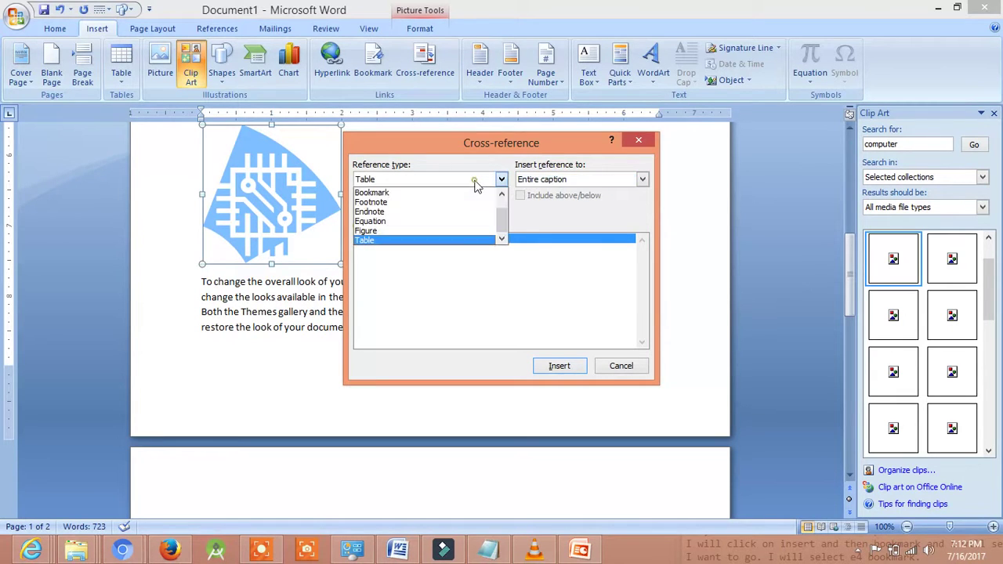
left_click(441, 218)
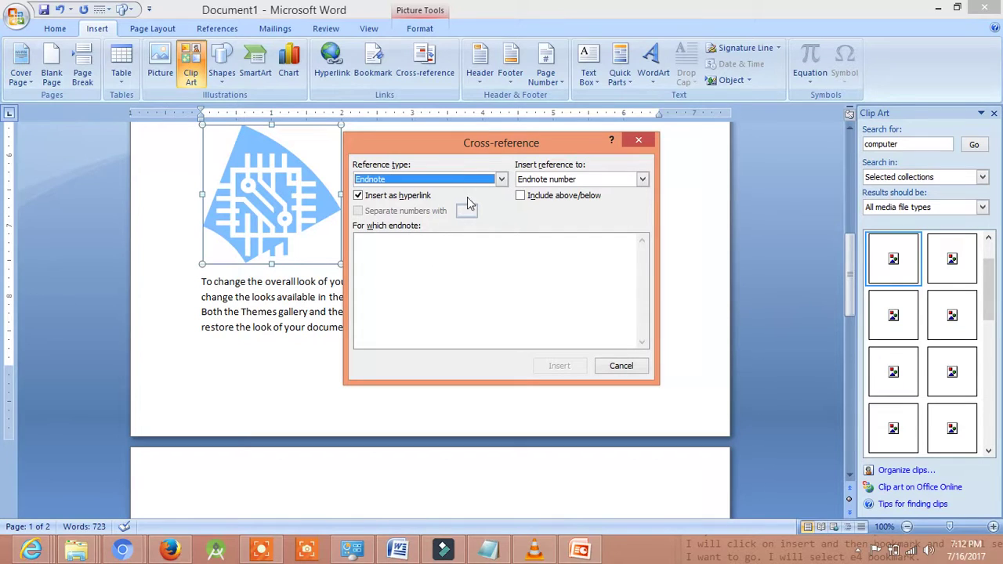
left_click(486, 180)
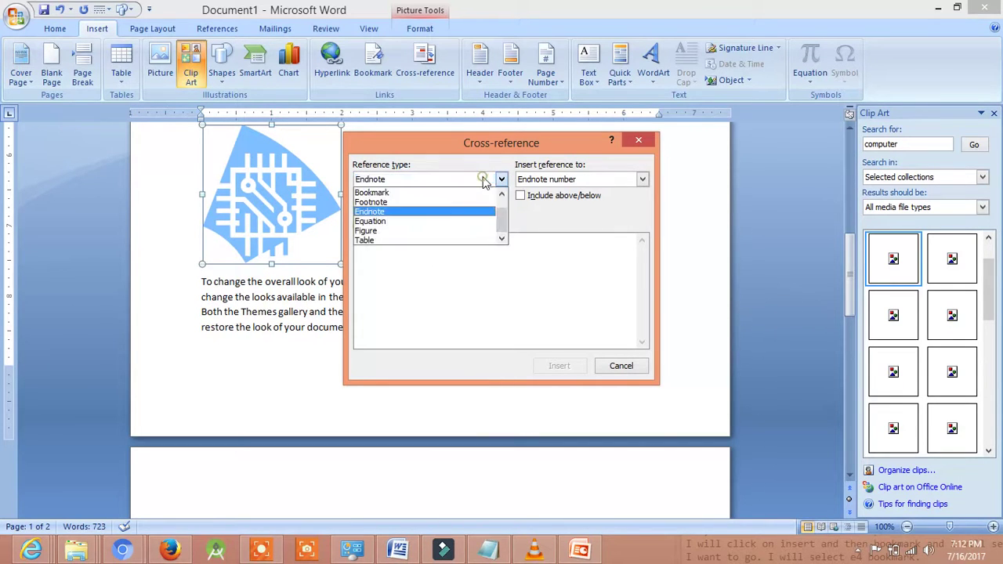
left_click(455, 221)
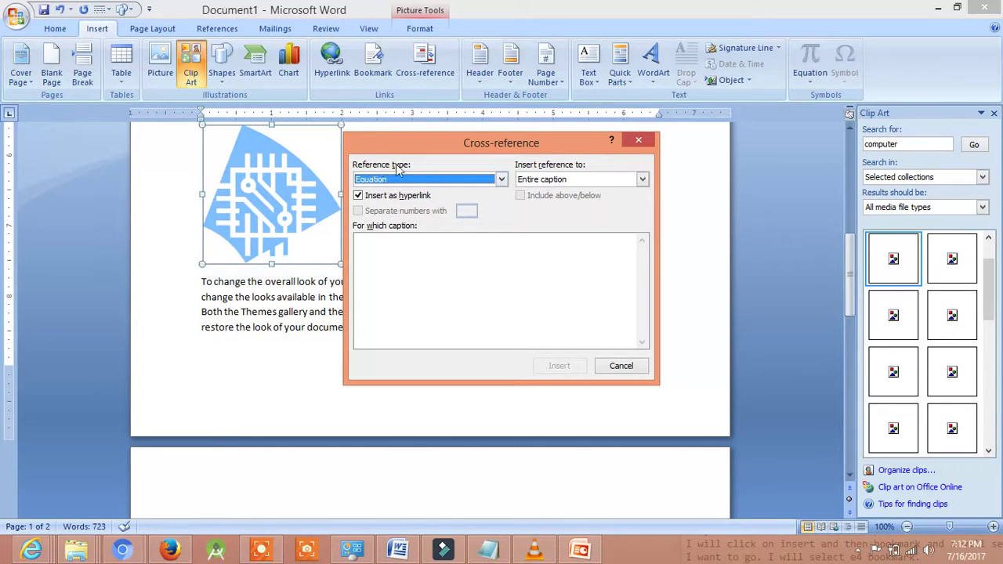
left_click(428, 184)
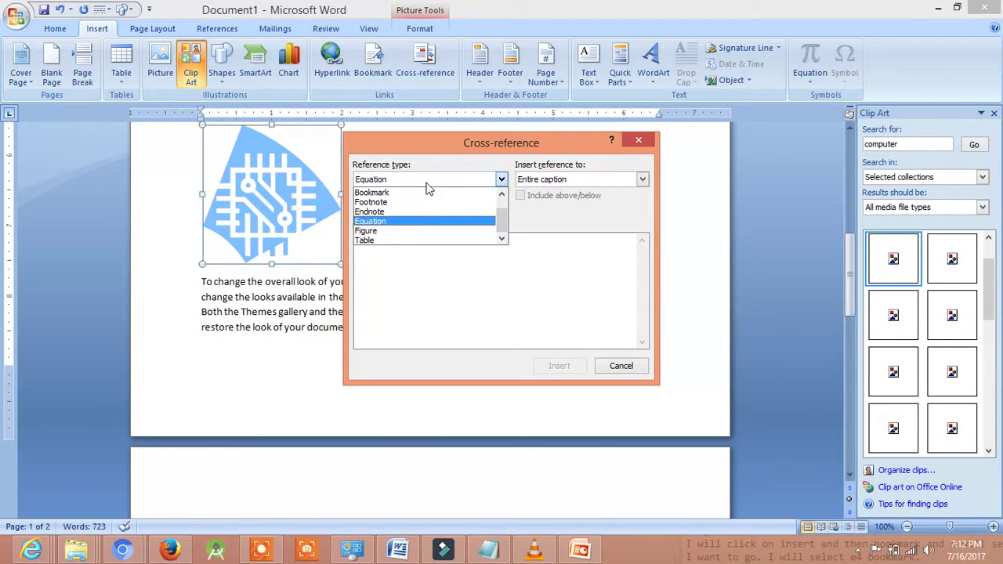
left_click(394, 240)
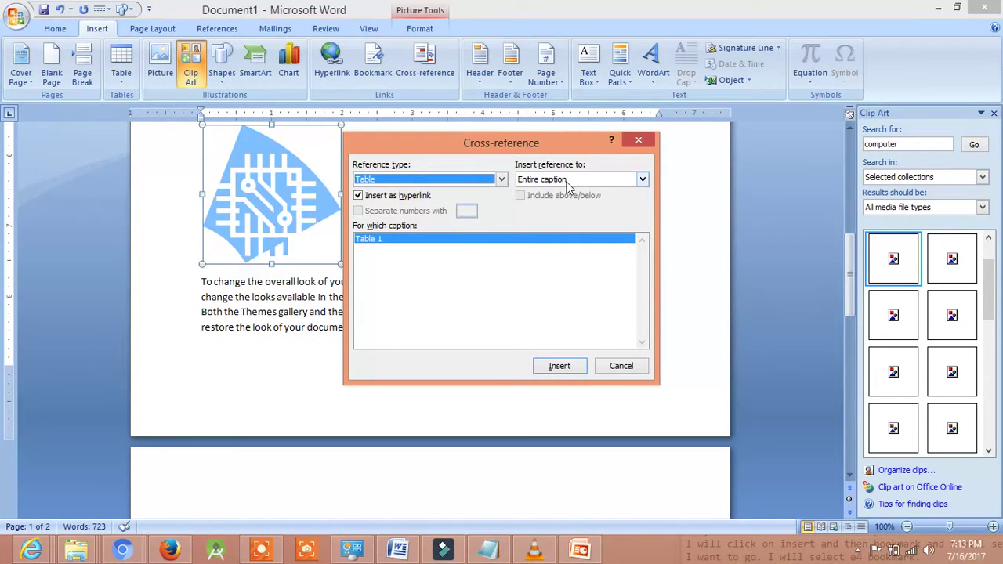
left_click(539, 181)
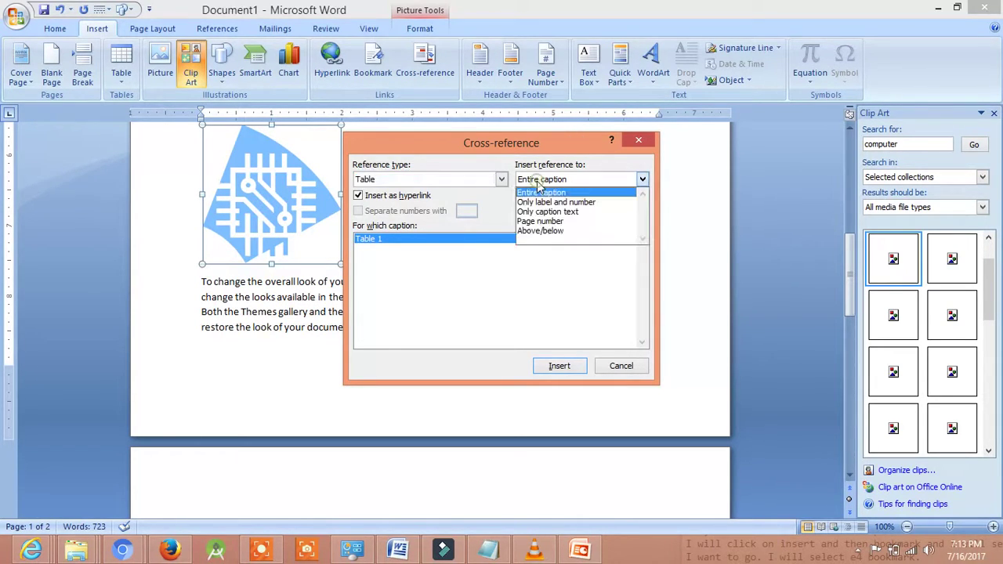
left_click(541, 193)
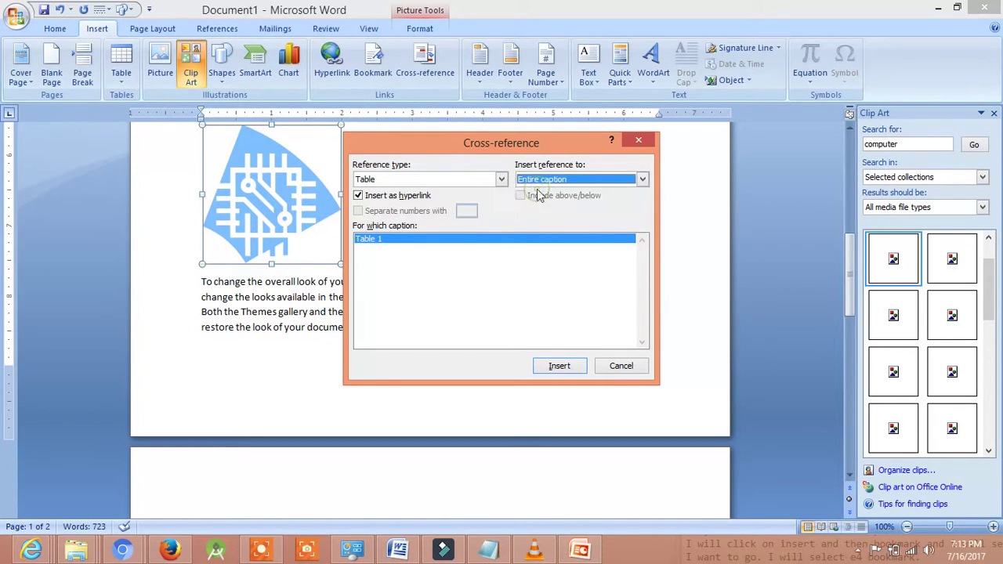
left_click(556, 366)
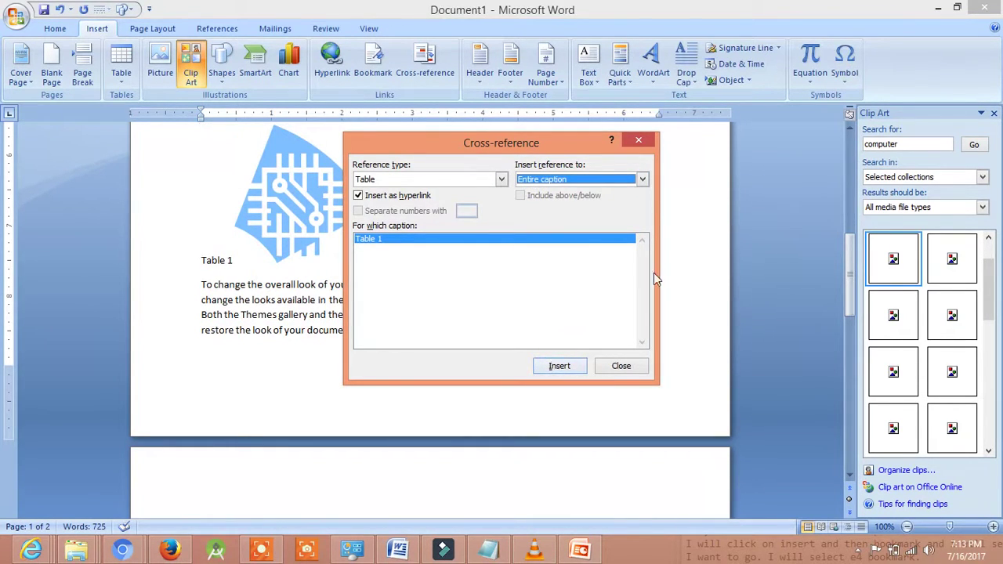
Step: Close the Cross-reference dialog and follow the Table 1 link to the table
left_click(639, 140)
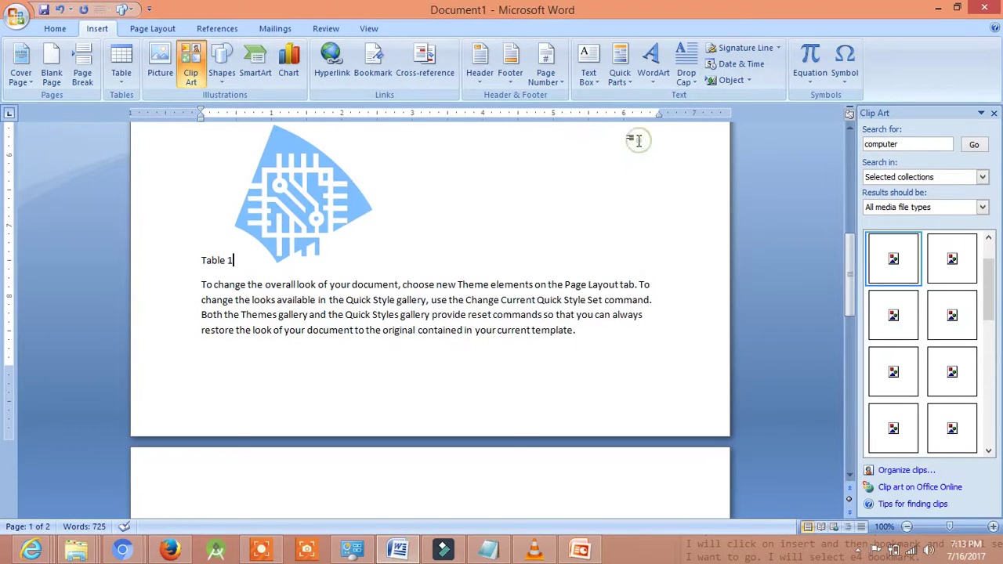
left_click(218, 265, "ctrl")
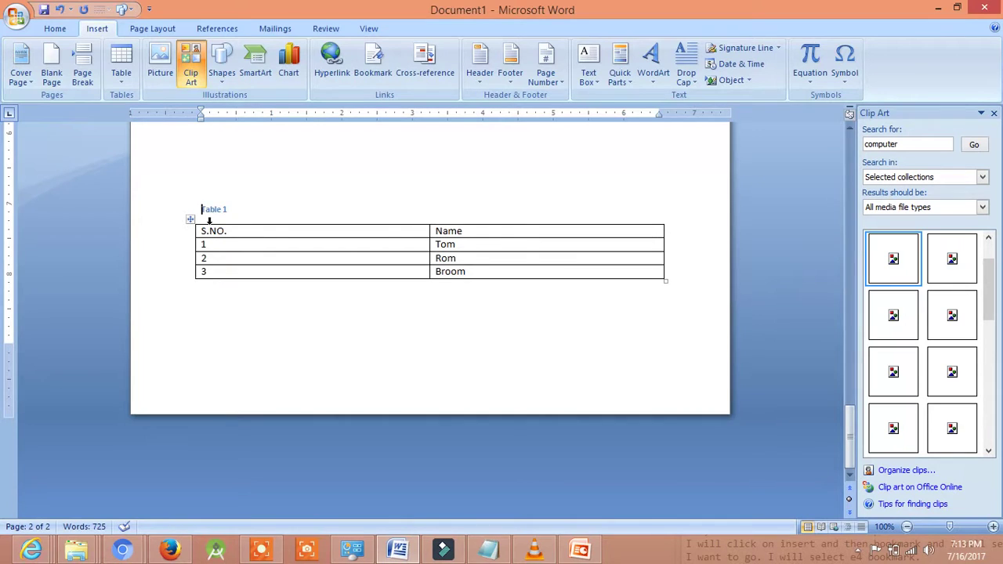